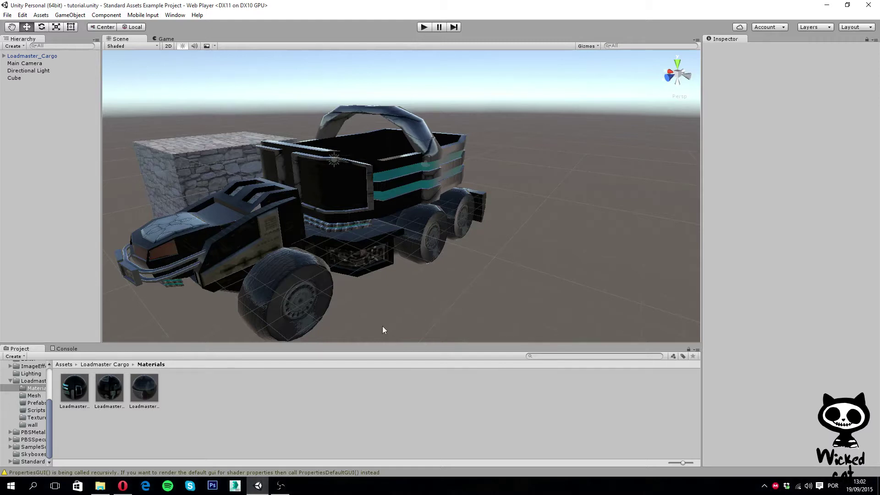
Assign the wheels occlusion texture from the Textures folder to the Occlusion map of the Loadmaster Cargo Wheels material.
{"action": "left_click", "coordinate": [87, 393]}
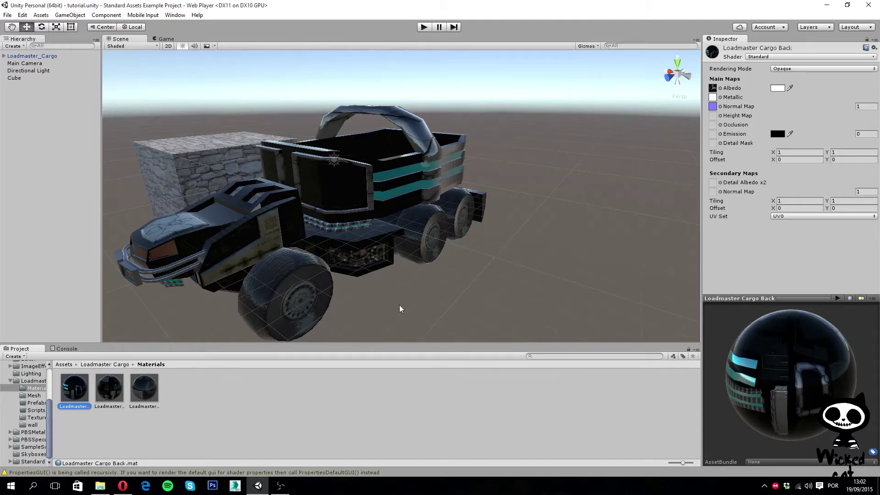
{"action": "left_click", "coordinate": [146, 393]}
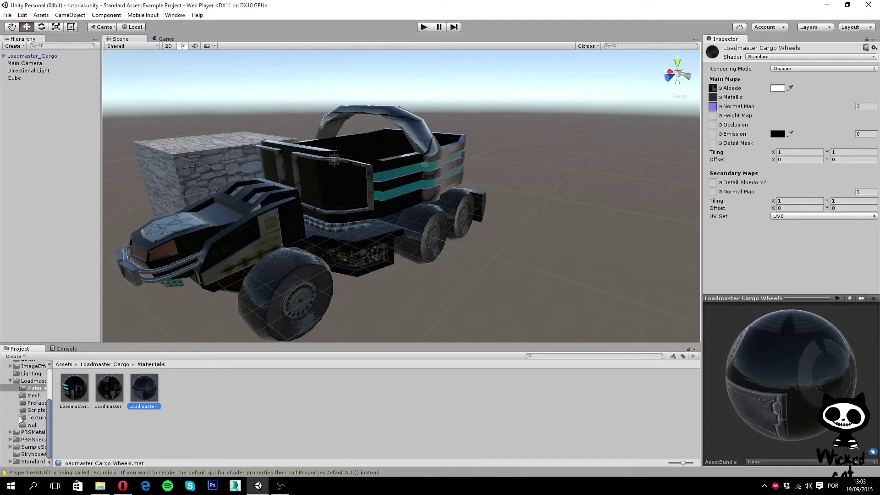
{"action": "left_click", "coordinate": [37, 417]}
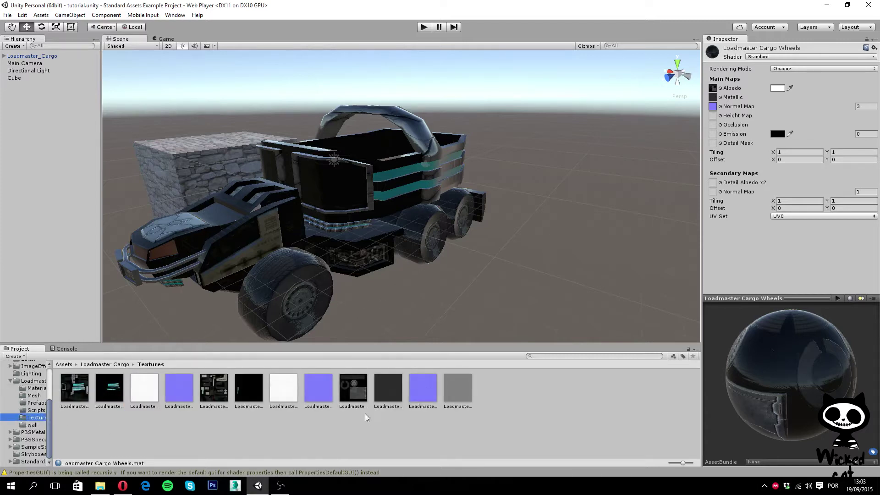
{"action": "left_click", "coordinate": [463, 393]}
{"action": "left_click_drag", "start_coordinate": [463, 390], "coordinate": [715, 125]}
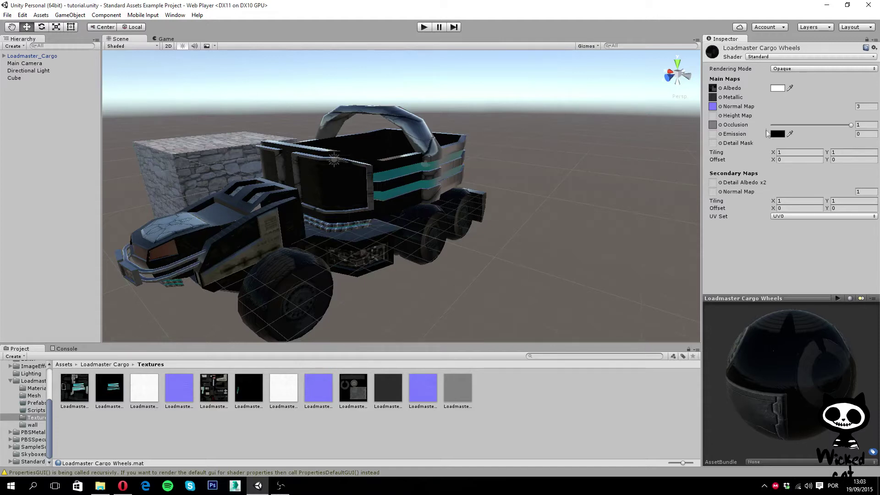
Try an occlusion strength of 0.664 on the Wheels material, return it to 1, and inspect the wheels occlusion texture.
{"action": "left_click_drag", "start_coordinate": [842, 126], "coordinate": [824, 125]}
{"action": "double_click", "coordinate": [867, 126]}
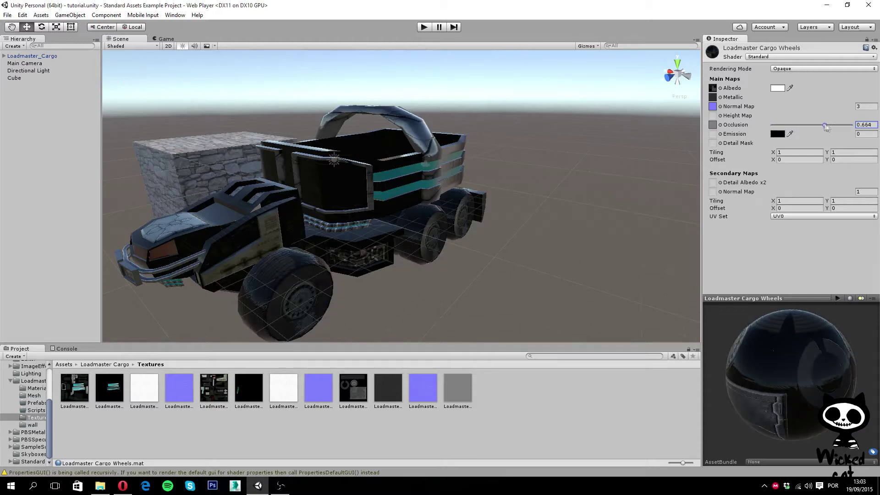
{"action": "type", "text": "1"}
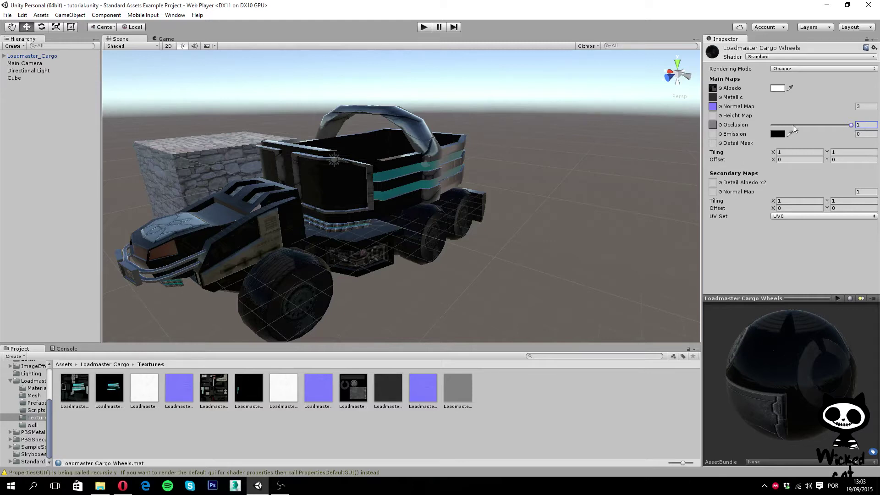
{"action": "left_click", "coordinate": [468, 386]}
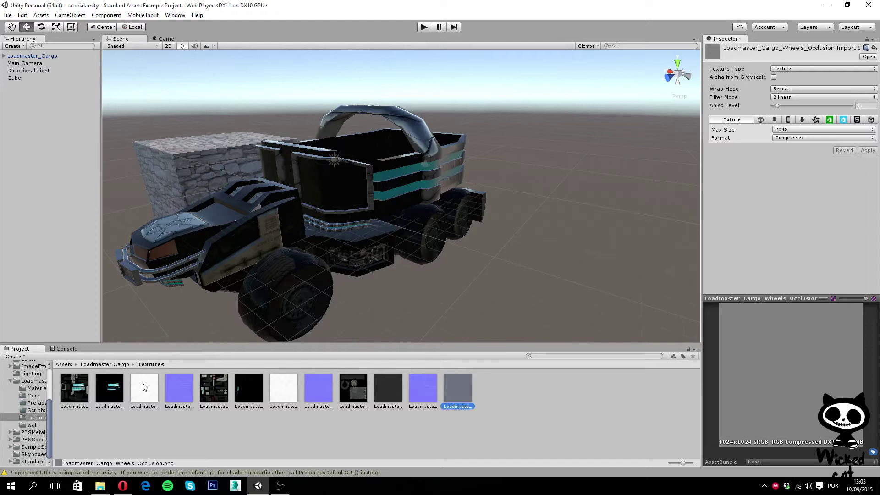
Assign the black texture with cyan stripes to the Emission map of the Loadmaster Cargo Back material.
{"action": "left_click", "coordinate": [40, 389]}
{"action": "left_click", "coordinate": [80, 393]}
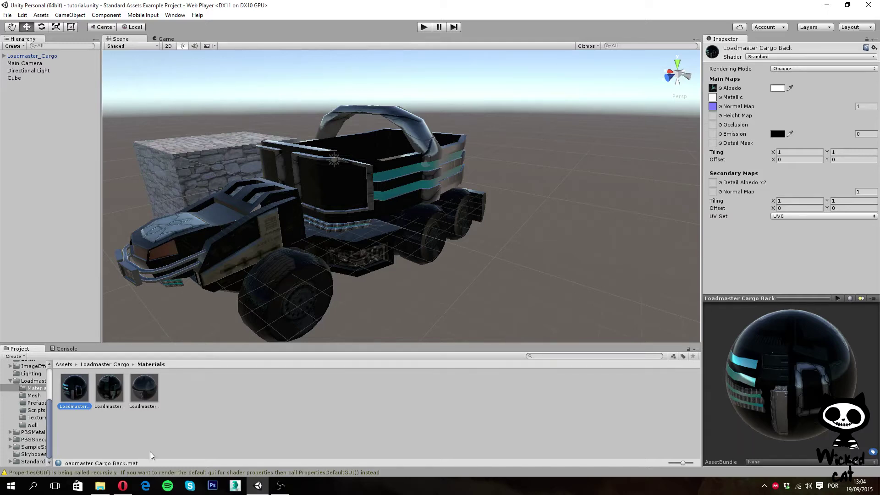
{"action": "left_click", "coordinate": [34, 418]}
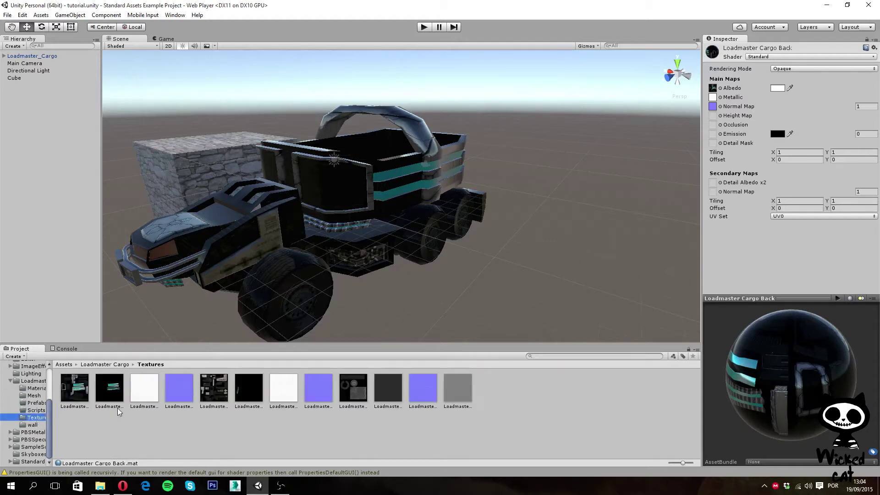
{"action": "left_click", "coordinate": [109, 389]}
{"action": "left_click_drag", "start_coordinate": [109, 388], "coordinate": [715, 134]}
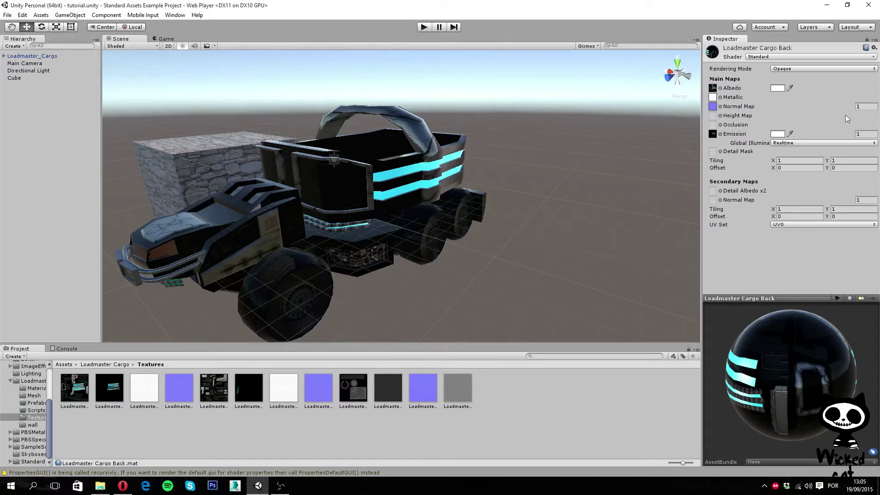
Set the Back material's emission colour to cyan 00FFF4 and copy its hex code.
{"action": "left_click", "coordinate": [779, 134]}
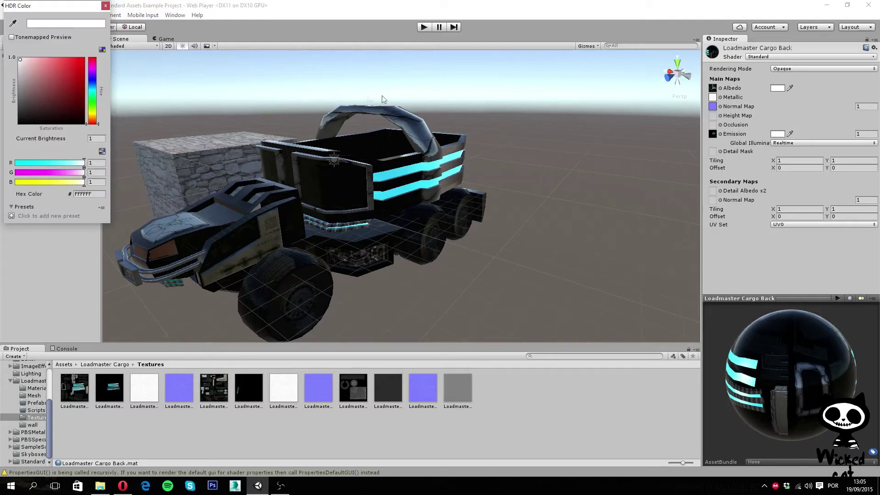
{"action": "left_click", "coordinate": [93, 92]}
{"action": "left_click_drag", "start_coordinate": [64, 93], "coordinate": [86, 56]}
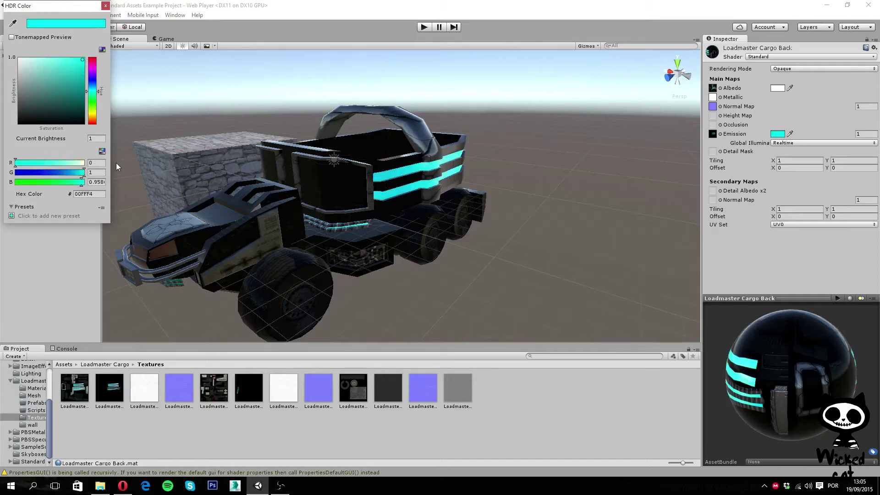
{"action": "right_click", "coordinate": [94, 193]}
{"action": "left_click", "coordinate": [116, 209]}
{"action": "left_click", "coordinate": [106, 6]}
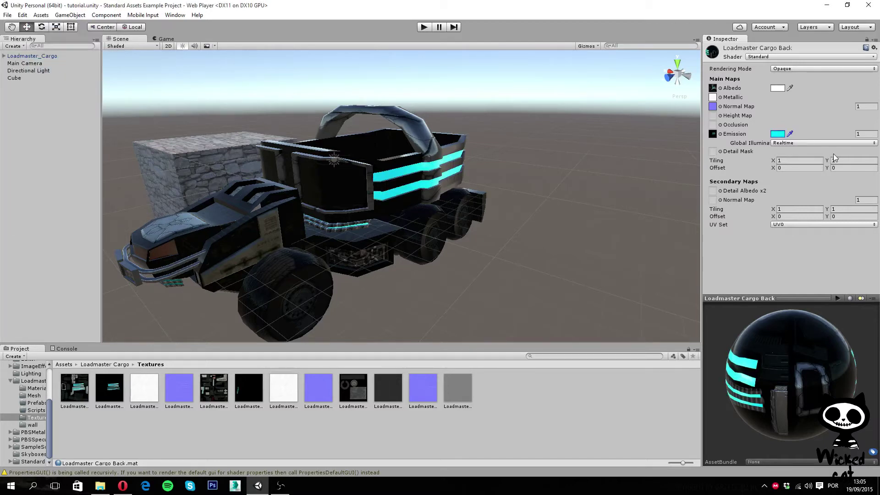
Try setting the Back material's emission brightness to 2 and sampling its emission colour from the screen.
{"action": "left_click", "coordinate": [777, 139]}
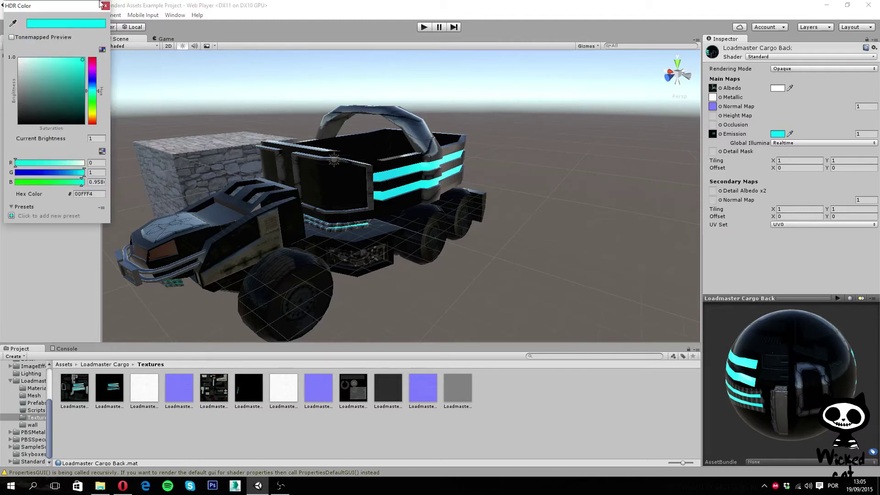
{"action": "left_click", "coordinate": [105, 6]}
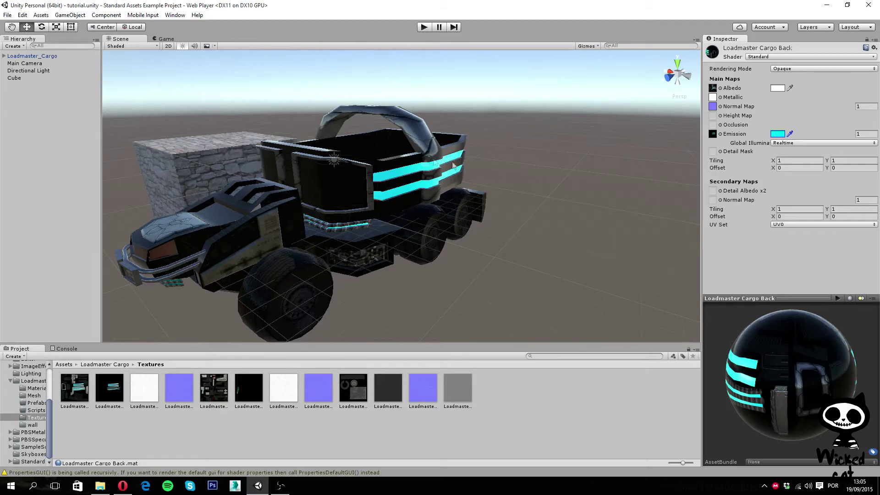
{"action": "left_click", "coordinate": [861, 134]}
{"action": "type", "text": "2"}
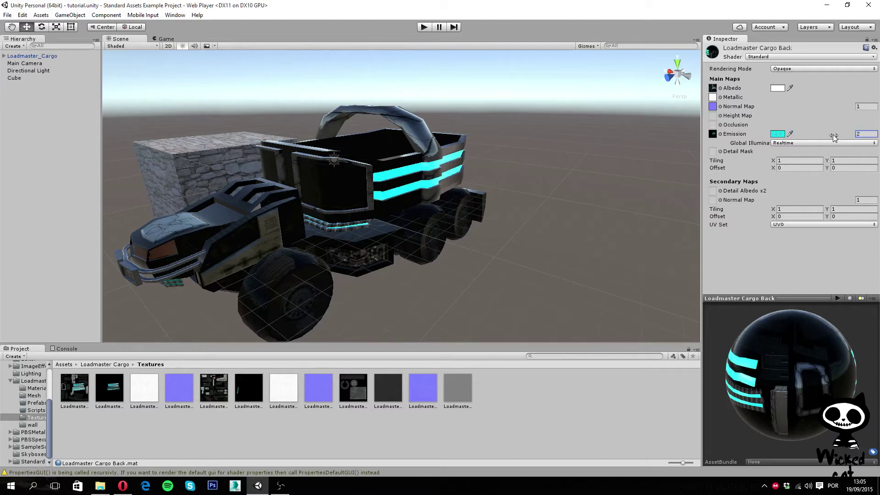
{"action": "left_click", "coordinate": [778, 133]}
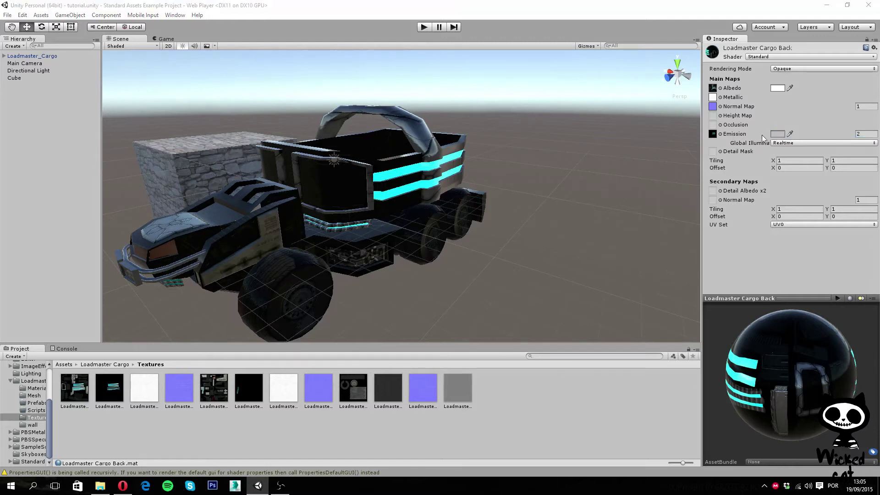
{"action": "left_click", "coordinate": [790, 134]}
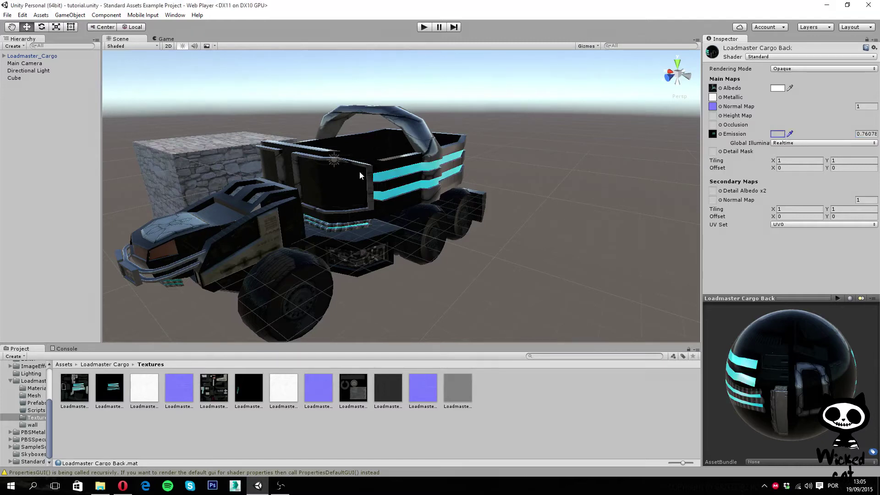
{"action": "left_click", "coordinate": [819, 129]}
Paste the copied hex code 00FFF4 as the Back material's emission colour.
{"action": "left_click", "coordinate": [778, 133]}
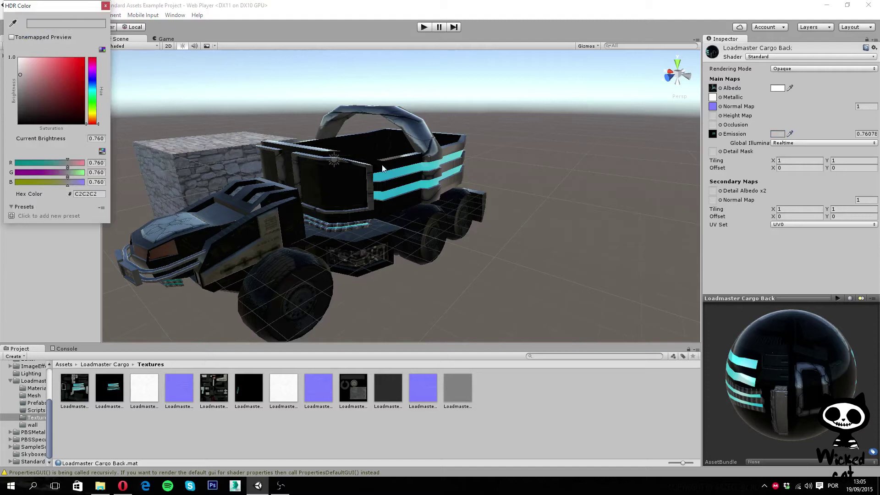
{"action": "left_click", "coordinate": [51, 193]}
{"action": "key", "text": "ctrl+v"}
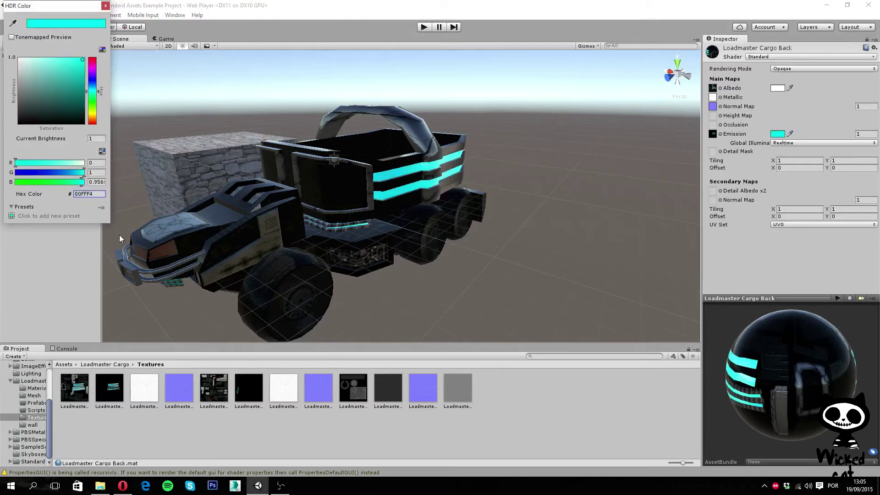
{"action": "key", "text": "Return"}
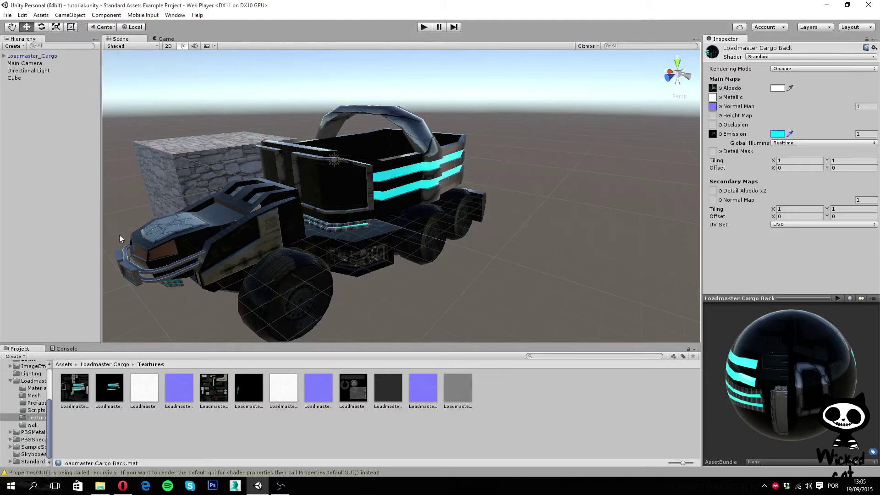
Set the current brightness of the Back material's emission colour to 2.
{"action": "left_click", "coordinate": [777, 133]}
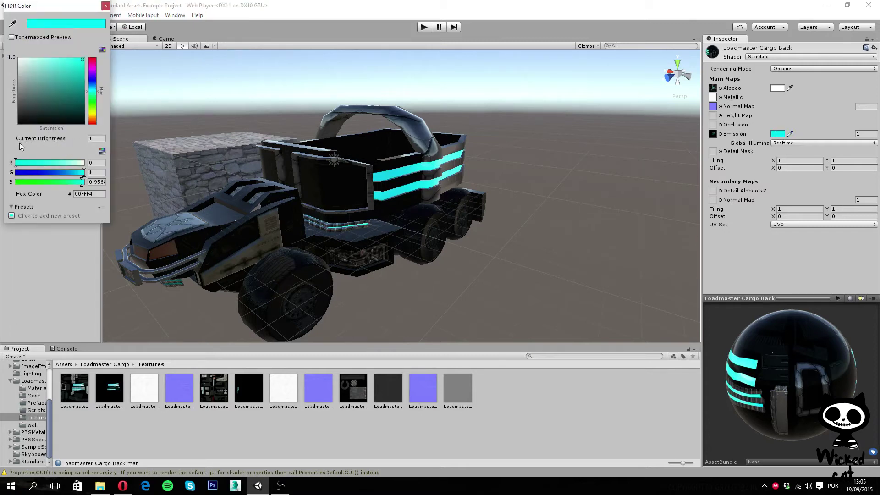
{"action": "left_click", "coordinate": [93, 141]}
{"action": "type", "text": "2"}
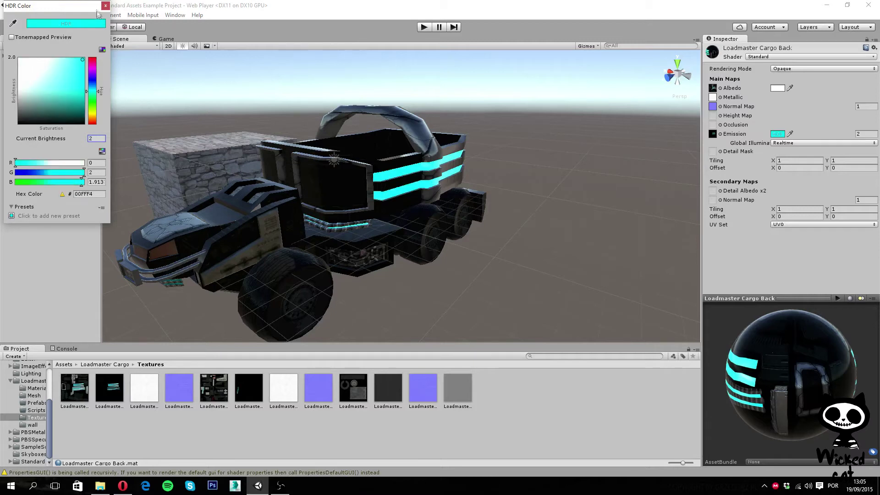
{"action": "left_click", "coordinate": [106, 6]}
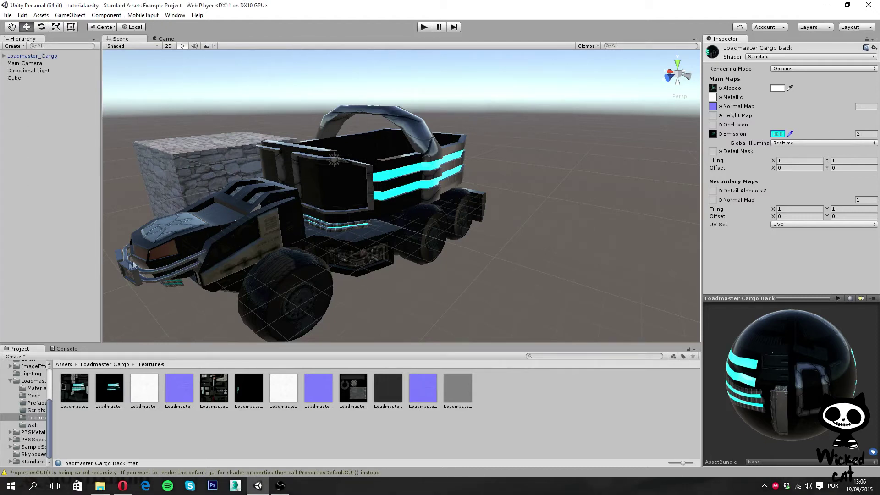
Assign the nearly black front emission texture to the Emission map of the Loadmaster Cargo Front material.
{"action": "left_click", "coordinate": [36, 388]}
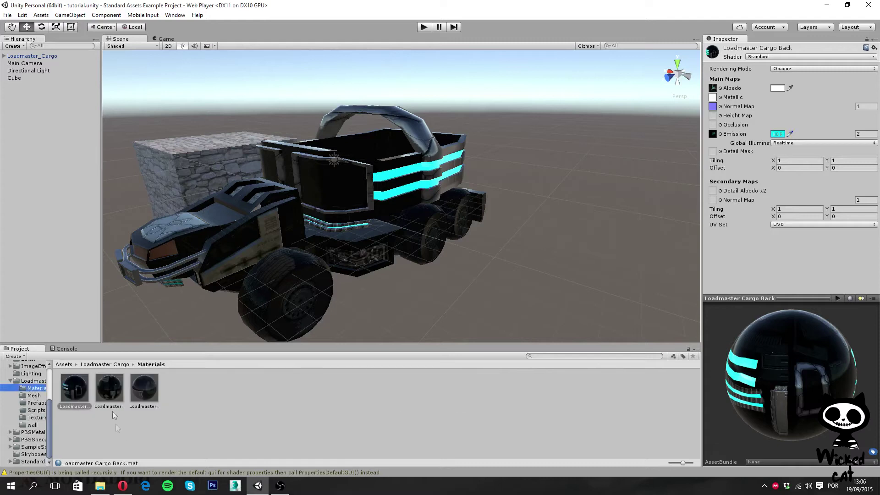
{"action": "left_click", "coordinate": [109, 388]}
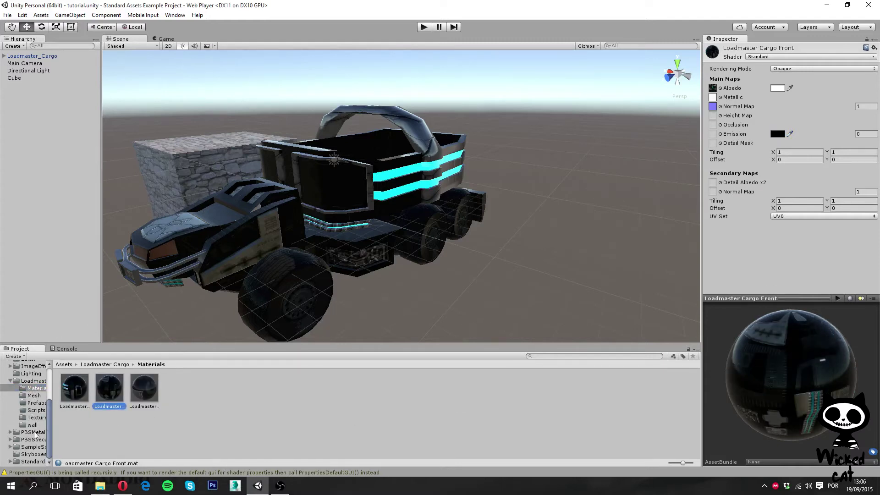
{"action": "left_click", "coordinate": [35, 417]}
{"action": "left_click_drag", "start_coordinate": [251, 389], "coordinate": [713, 134]}
Set the Front material's emission colour to the copied hex 00FFF4 with a brightness of 2.
{"action": "left_click", "coordinate": [778, 134]}
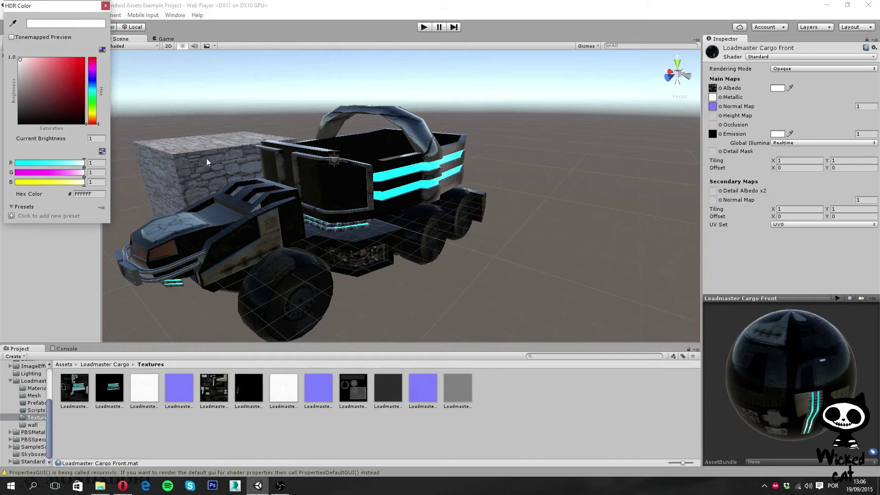
{"action": "left_click", "coordinate": [99, 196]}
{"action": "key", "text": "ctrl+v"}
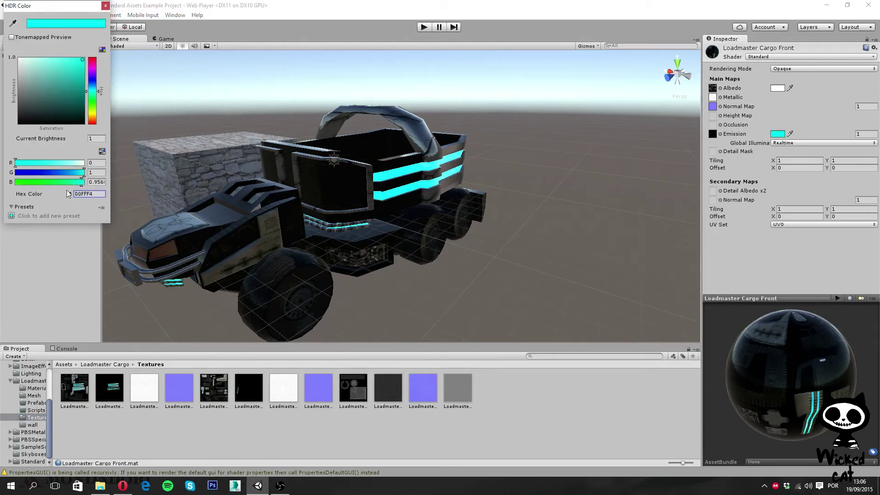
{"action": "left_click", "coordinate": [104, 138]}
{"action": "type", "text": "2"}
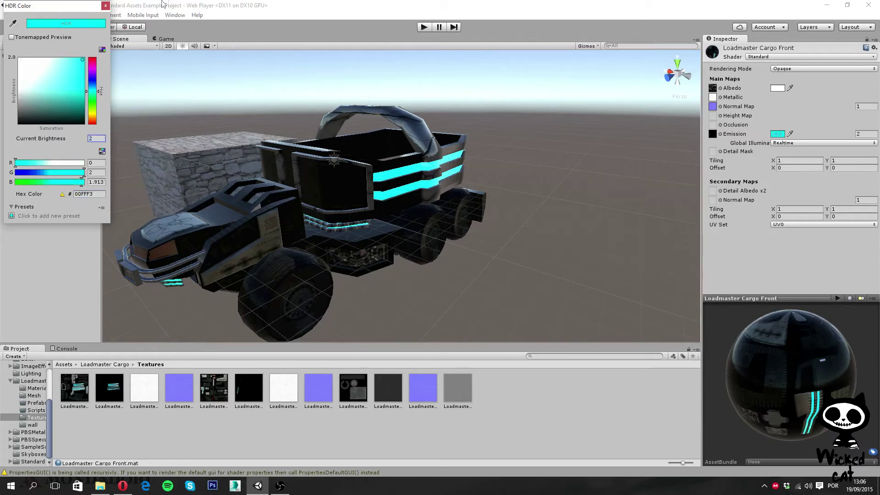
{"action": "left_click", "coordinate": [105, 6]}
Review the Global Illumination options for the Front material's emission without changing the setting.
{"action": "left_click_drag", "start_coordinate": [257, 257], "coordinate": [319, 257], "text": "alt"}
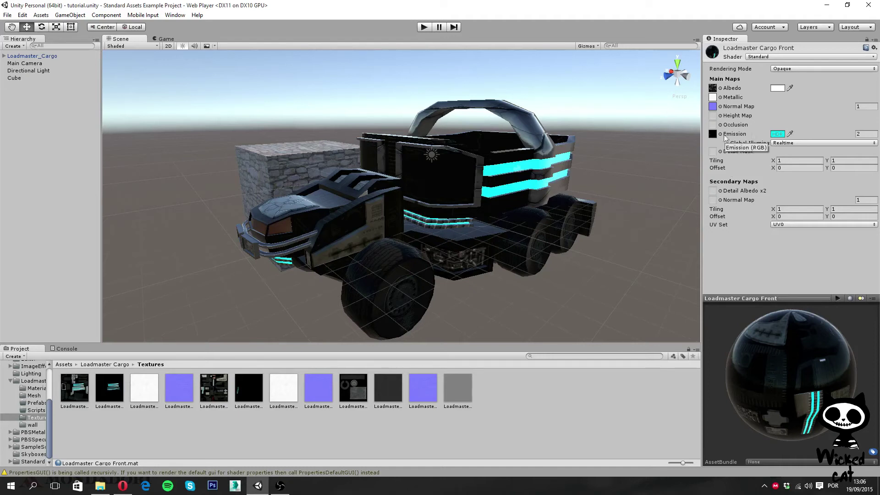
{"action": "left_click", "coordinate": [813, 142]}
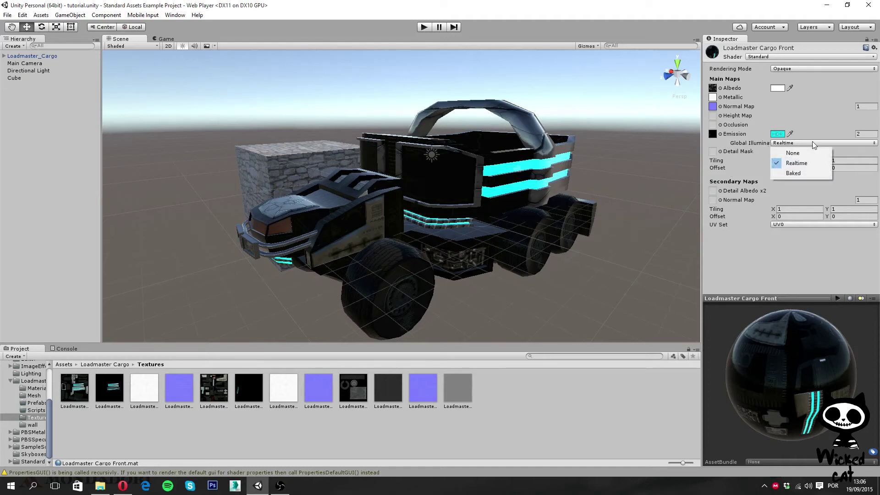
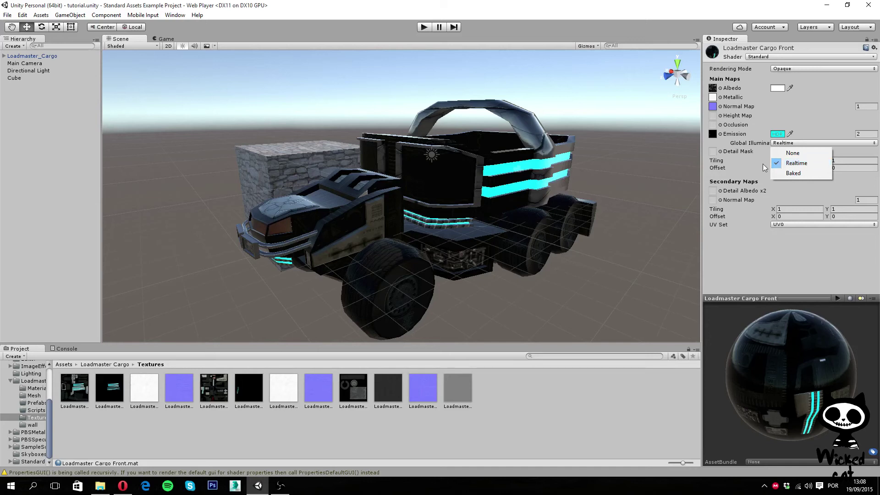
{"action": "left_click", "coordinate": [761, 247]}
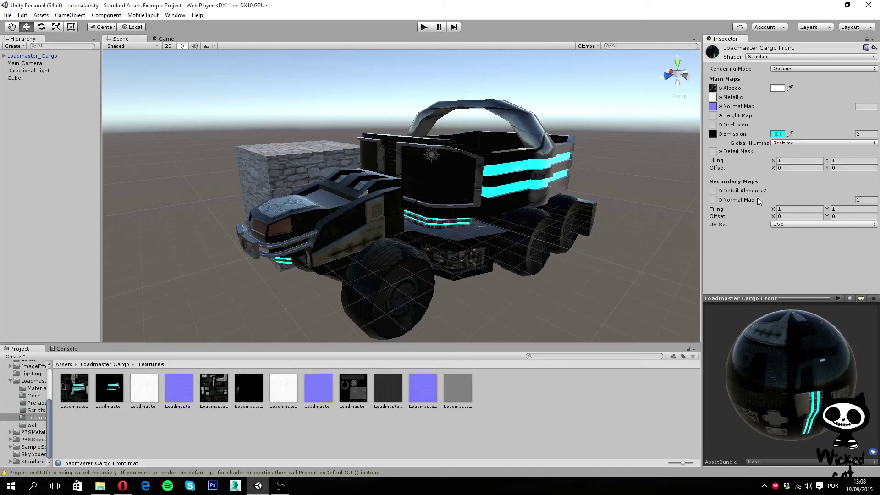